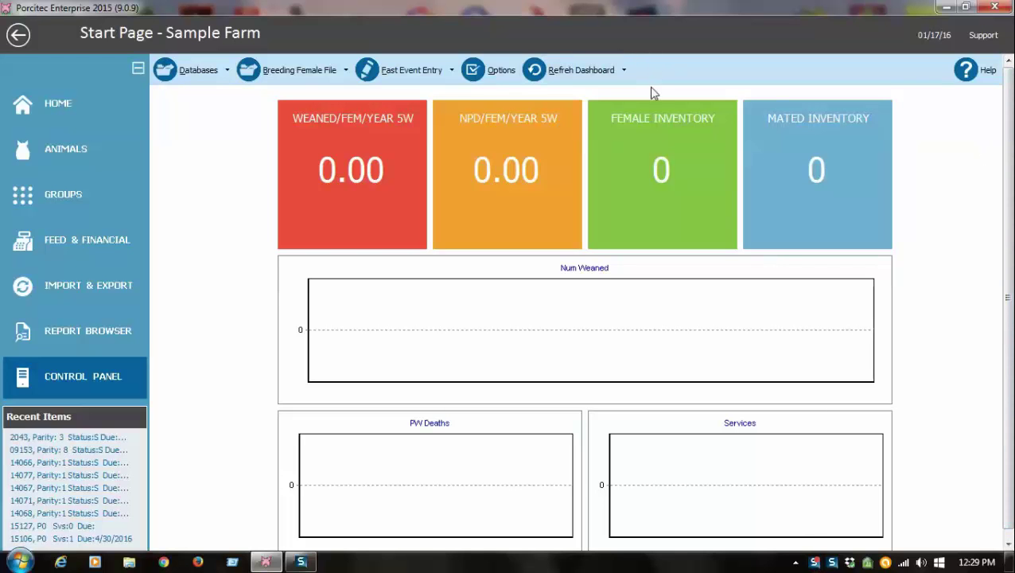
# Step: Open the farm Options dialog from the toolbar, landing on the Configuration section
pyautogui.click(472, 72)
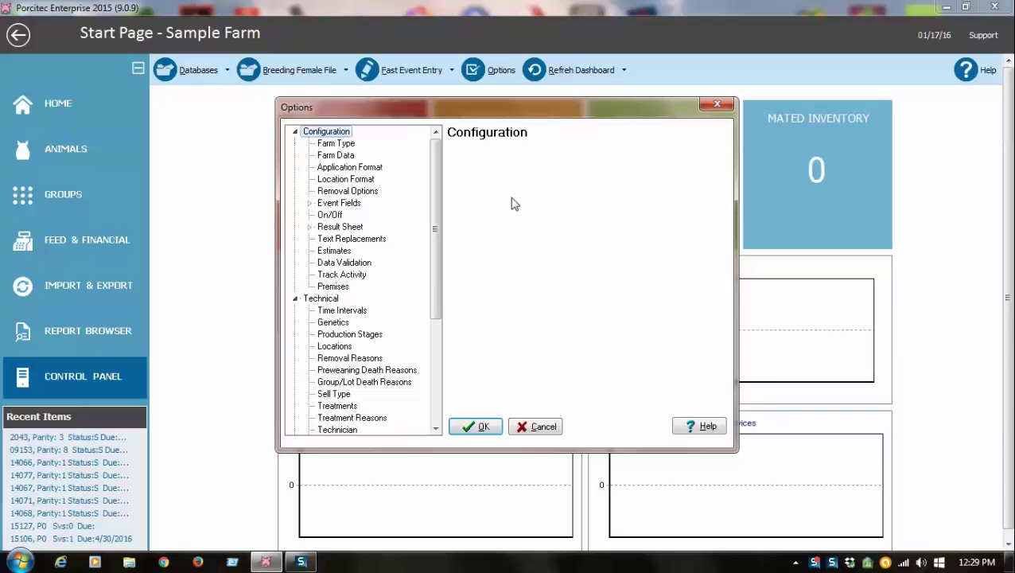
# Step: Display the Farm Data page, where Name of Farm reads 'Sample Farm'
pyautogui.click(342, 156)
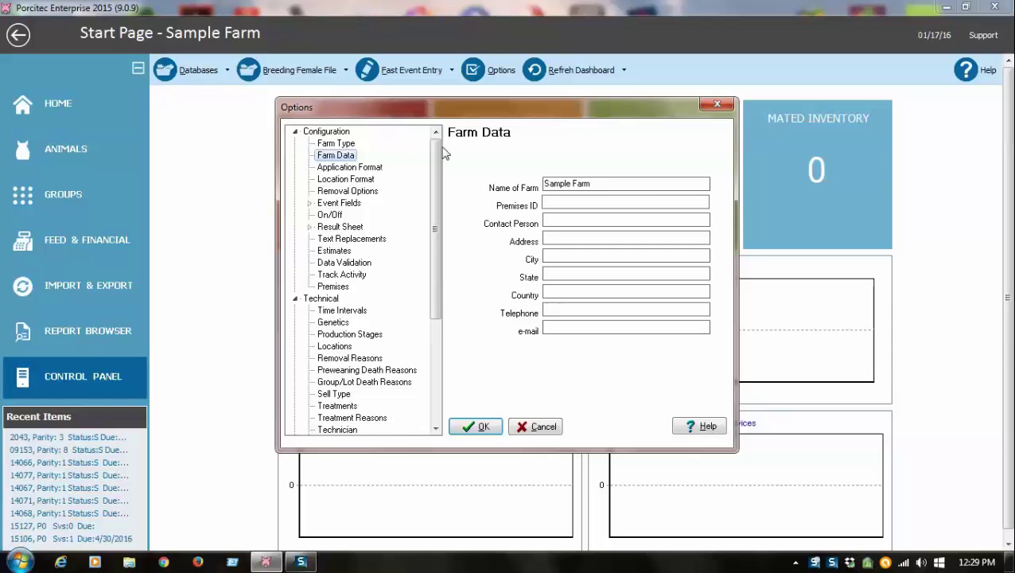
# Step: On Application Format, try Serial date entry and then switch it back to Gregorian
pyautogui.click(344, 167)
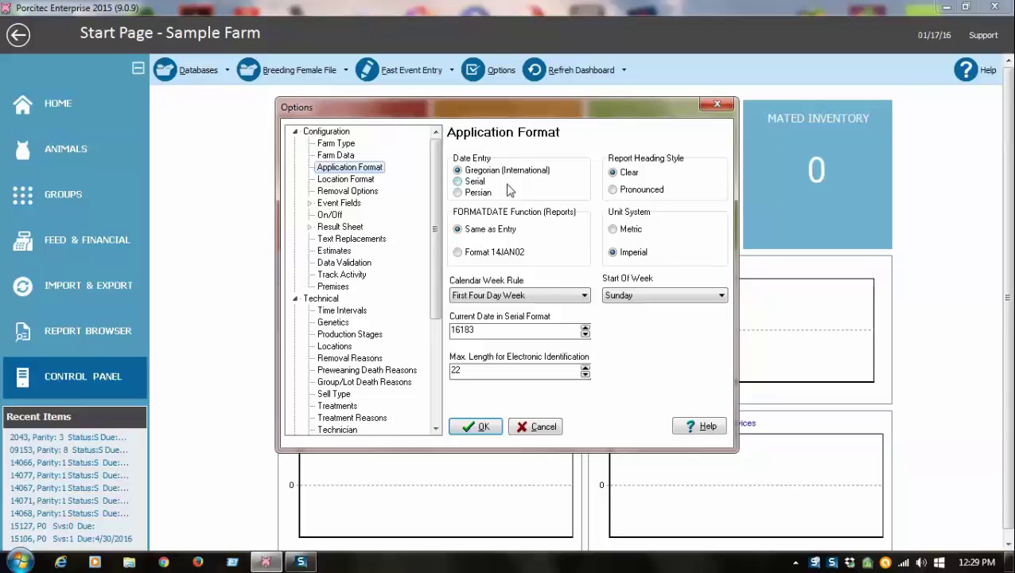
pyautogui.click(459, 182)
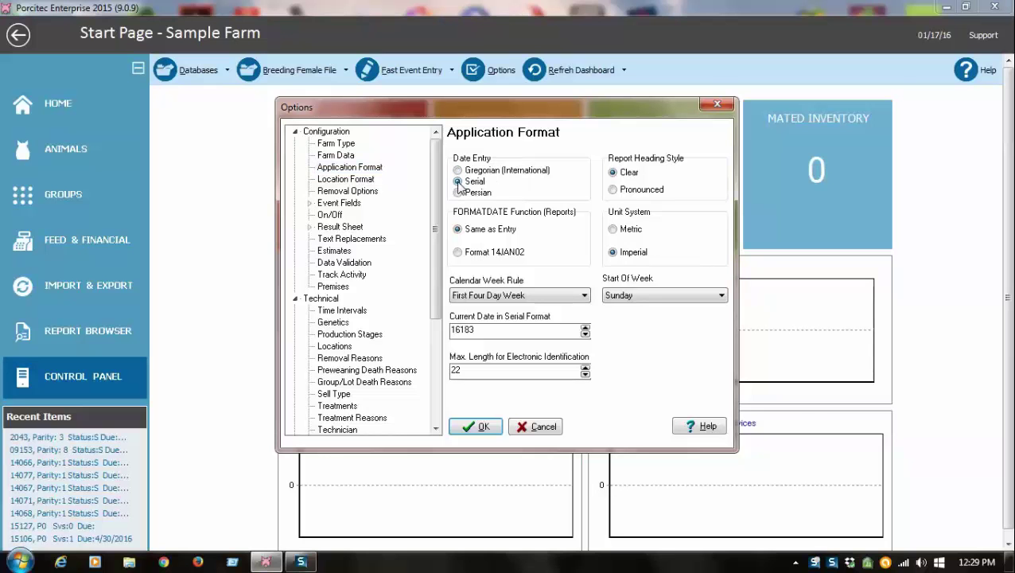
pyautogui.click(458, 171)
# Step: Keep First Four Day Week as the calendar week rule and Sunday as start of week
pyautogui.click(585, 296)
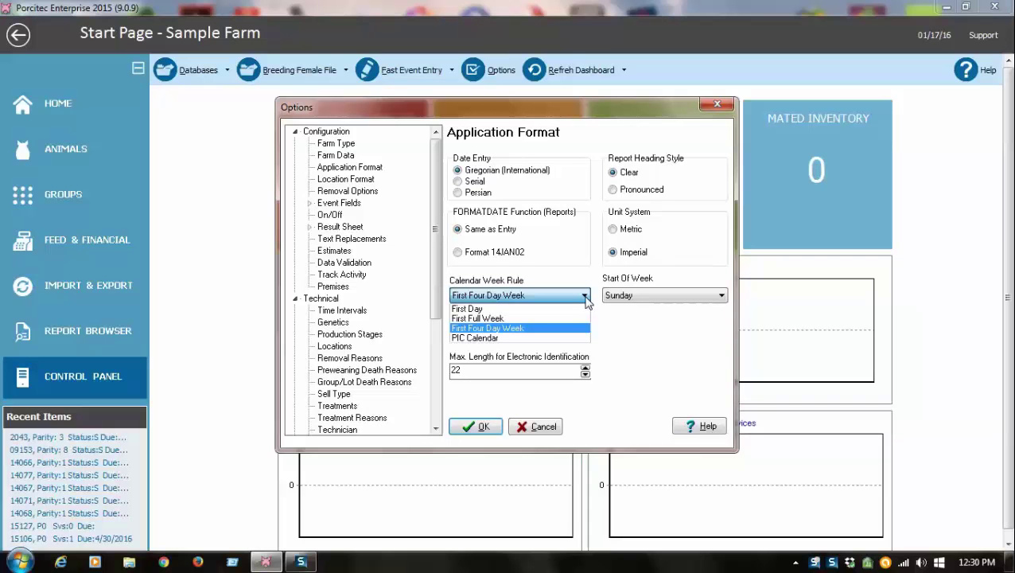
pyautogui.click(585, 297)
pyautogui.click(588, 299)
pyautogui.click(588, 299)
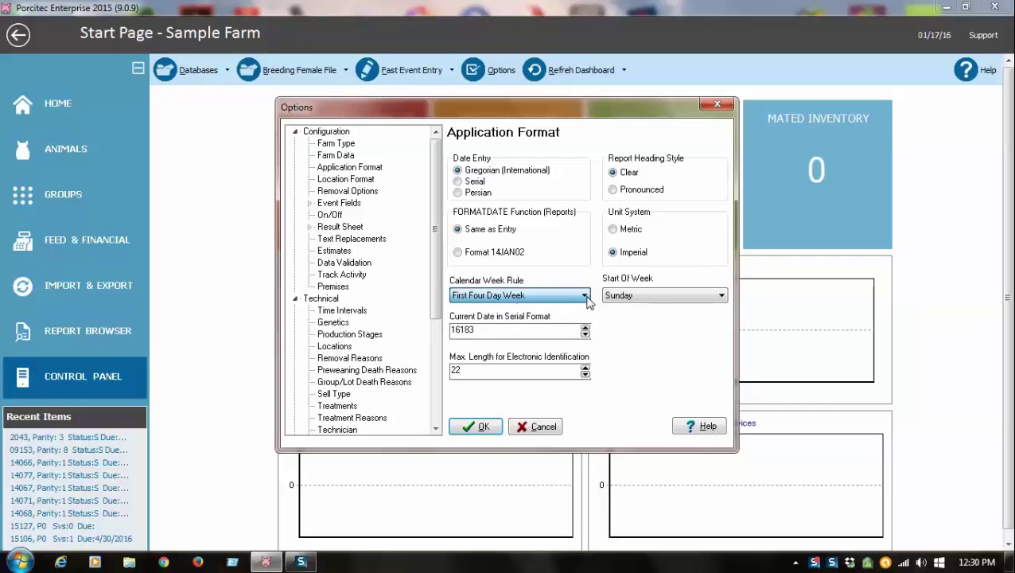
pyautogui.click(721, 295)
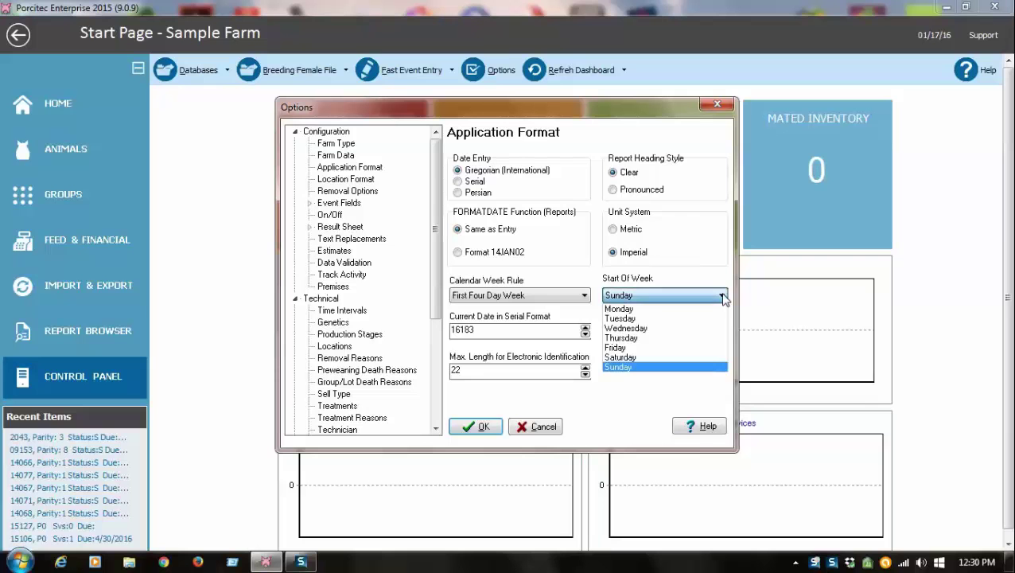
pyautogui.click(721, 295)
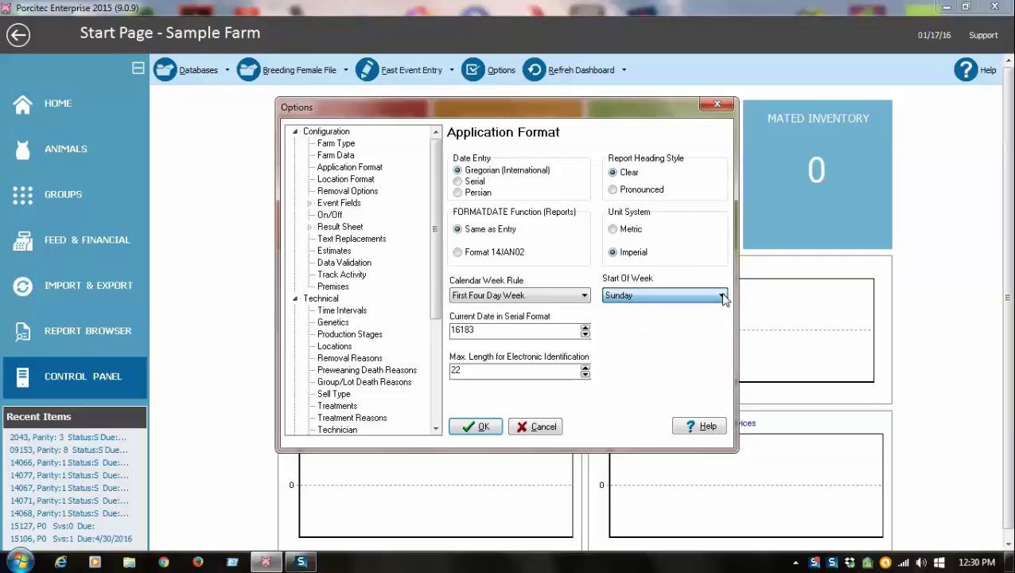
# Step: Expand Event Fields > Breeding Females and select the Female Entry event
pyautogui.click(342, 204)
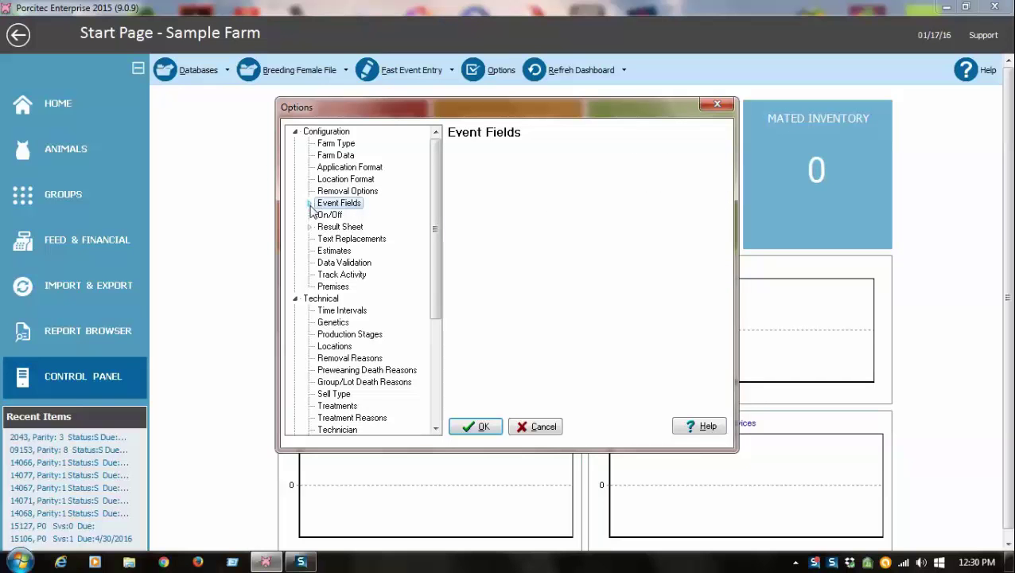
pyautogui.click(309, 205)
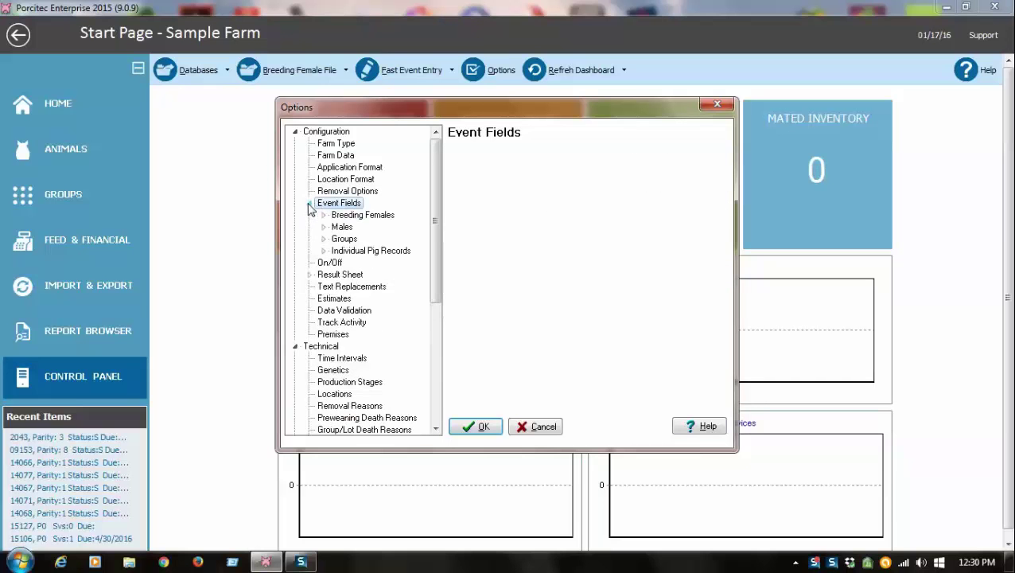
pyautogui.click(323, 215)
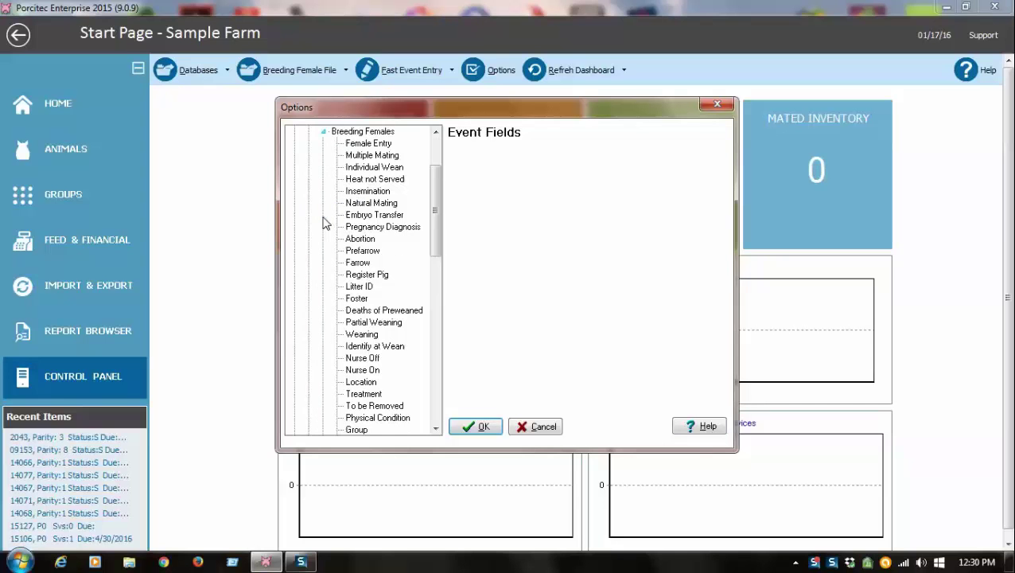
pyautogui.click(368, 144)
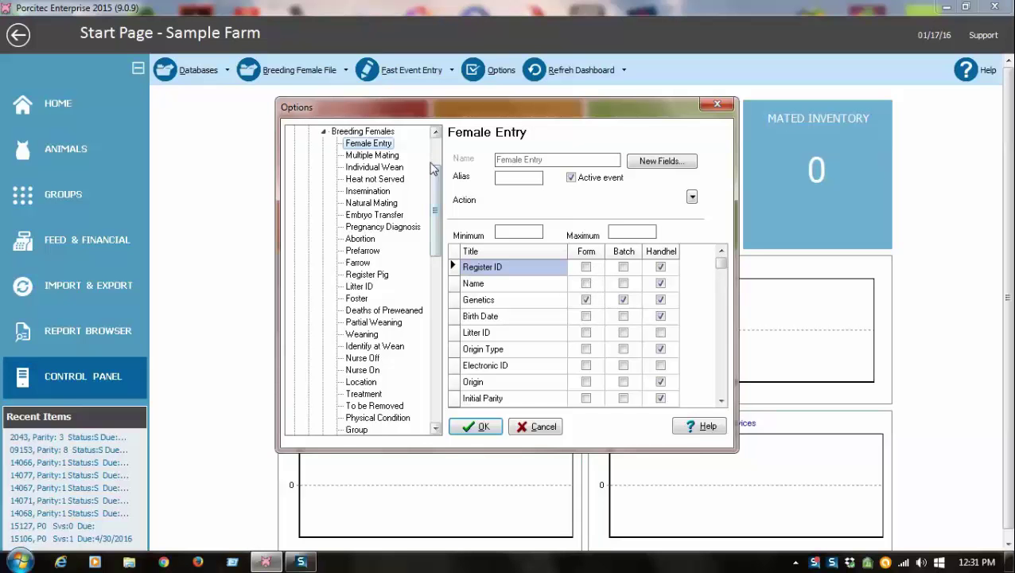
# Step: Browse the Female Entry fields grid down to Birth Date and back to Register ID
pyautogui.moveTo(430, 169)
pyautogui.mouseDown()
pyautogui.moveTo(438, 220)
pyautogui.moveTo(432, 159)
pyautogui.mouseUp()
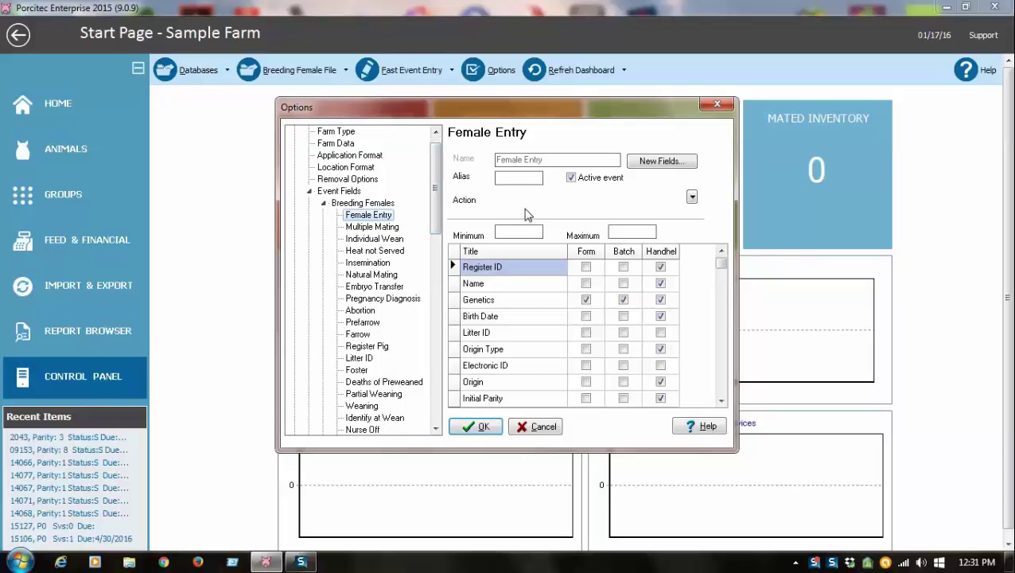
pyautogui.click(586, 320)
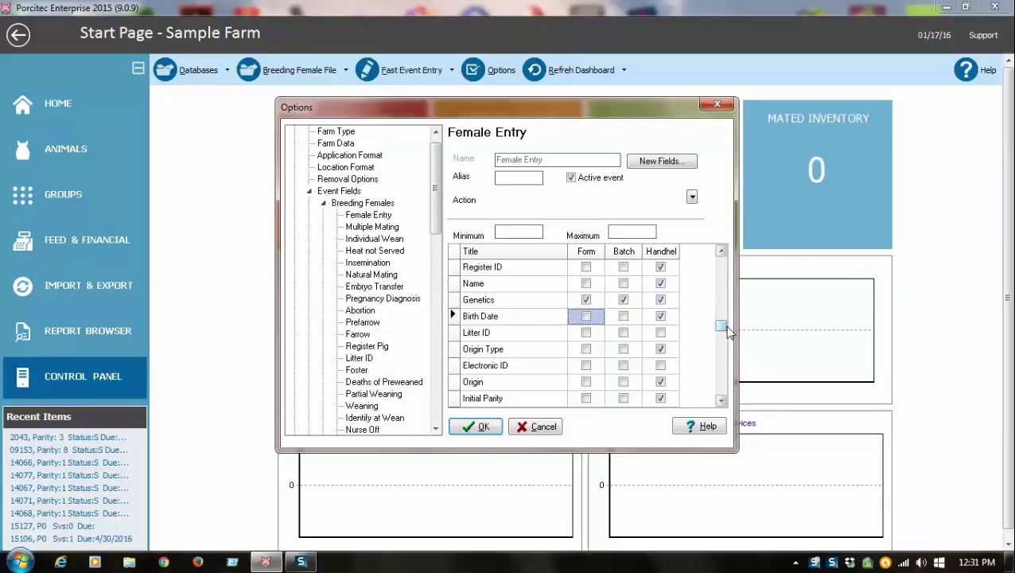
pyautogui.moveTo(723, 328); pyautogui.dragTo(719, 358)
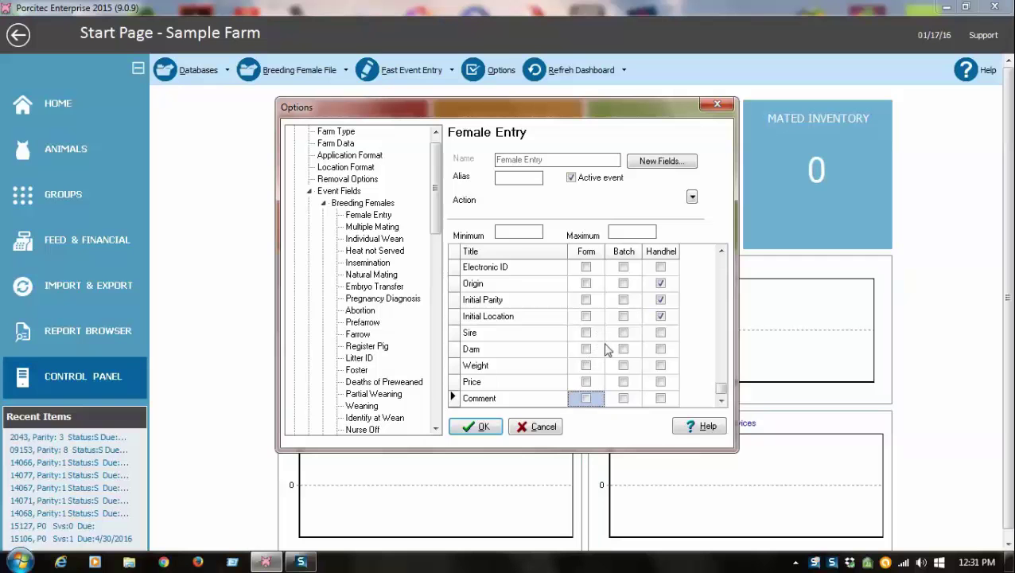
pyautogui.press('Up')
pyautogui.press('Up')
pyautogui.press('Up')
pyautogui.press('Up')
pyautogui.press('Up')
pyautogui.press('Up')
pyautogui.press('Up')
pyautogui.press('Up')
pyautogui.press('Up')
pyautogui.press('Up')
pyautogui.press('Up')
pyautogui.press('Up')
pyautogui.press('Up')
pyautogui.press('Up')
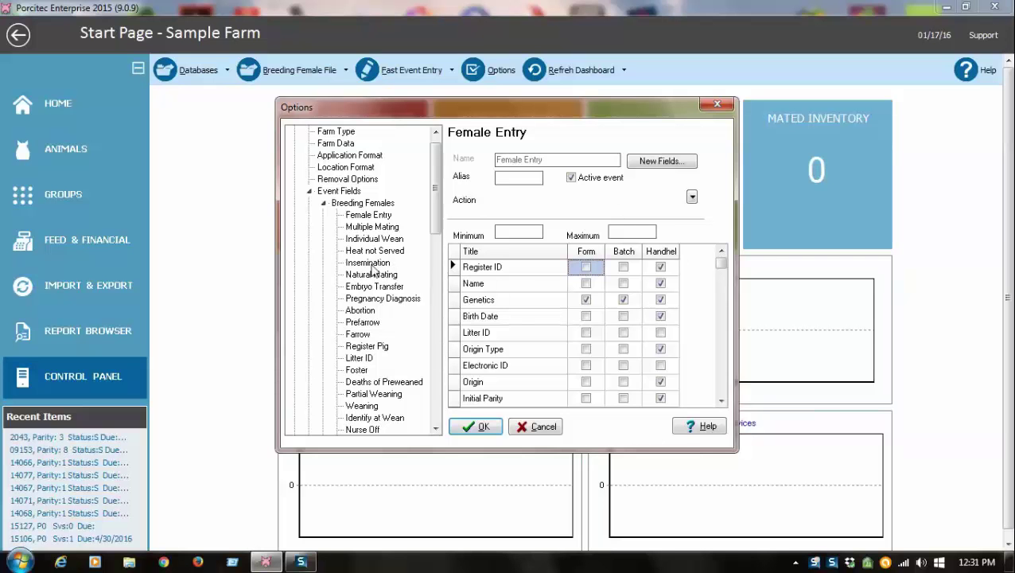
# Step: Show Insemination fields, with Semen and Technician enabled for Form, Batch and Handheld entry
pyautogui.click(370, 264)
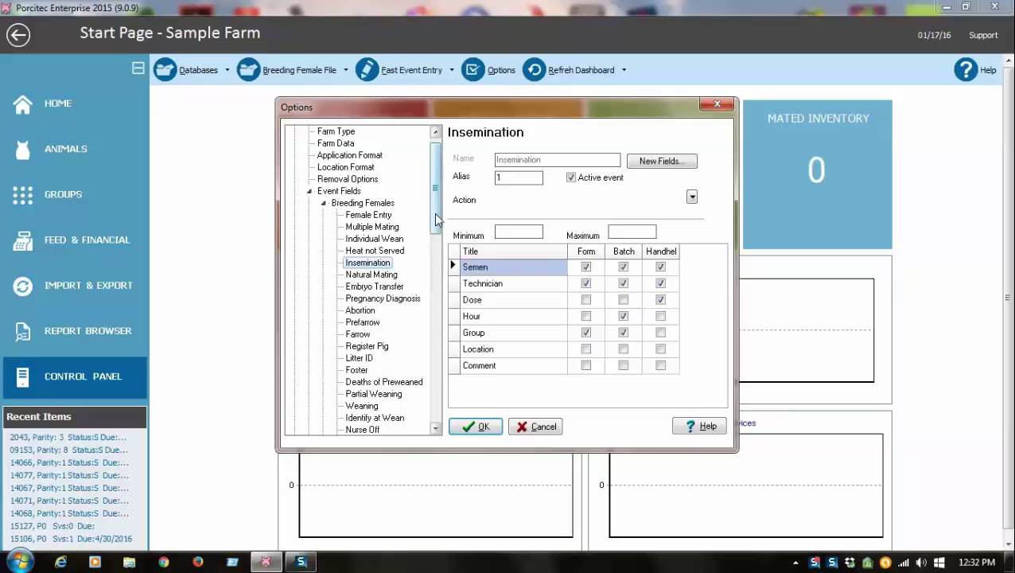
pyautogui.moveTo(436, 220); pyautogui.dragTo(428, 330)
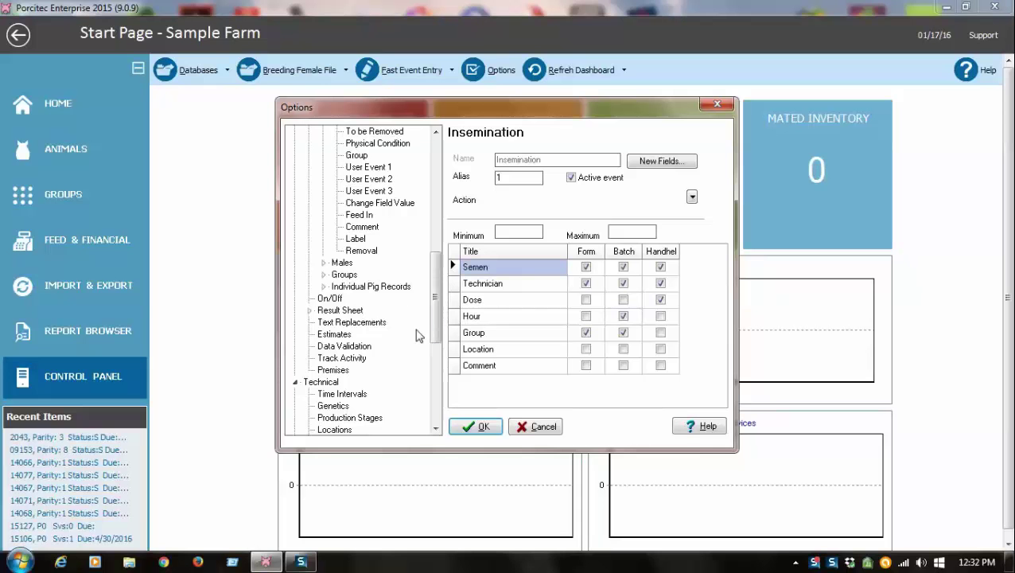
# Step: Enter the Time Intervals day values, including 115 days service to farrow control, with Transfer to Artificial Insemination
pyautogui.press('Left')
pyautogui.scroll(-1, 434, 257)
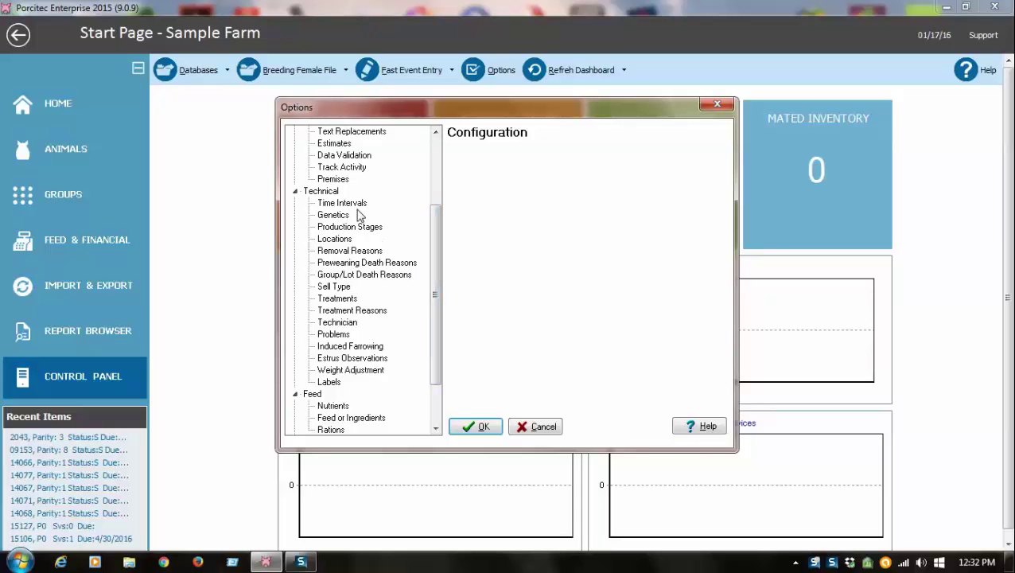
pyautogui.click(343, 203)
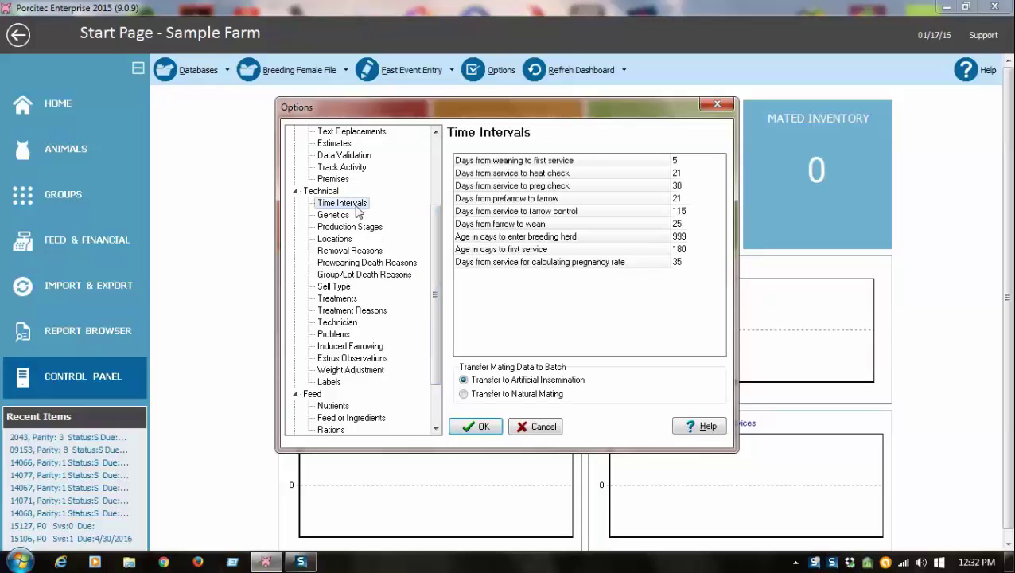
pyautogui.click(678, 186)
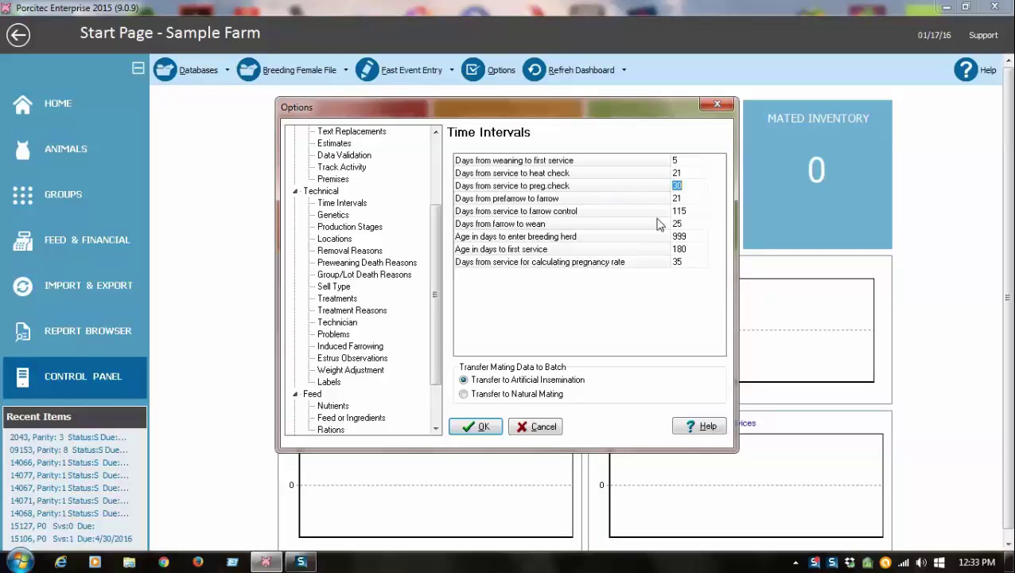
pyautogui.click(695, 211)
pyautogui.click(697, 199)
pyautogui.click(689, 210)
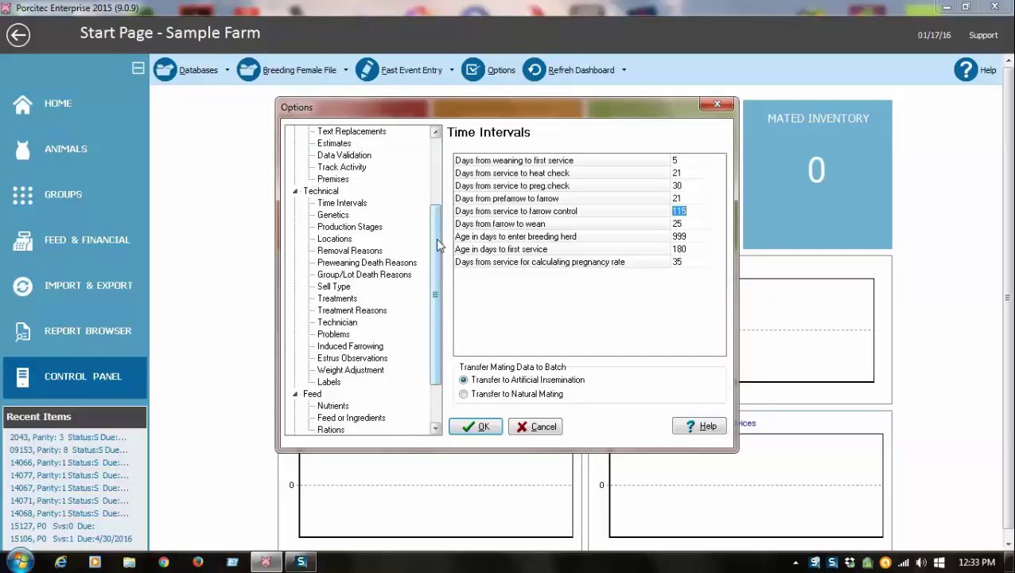
pyautogui.moveTo(437, 247); pyautogui.dragTo(438, 263)
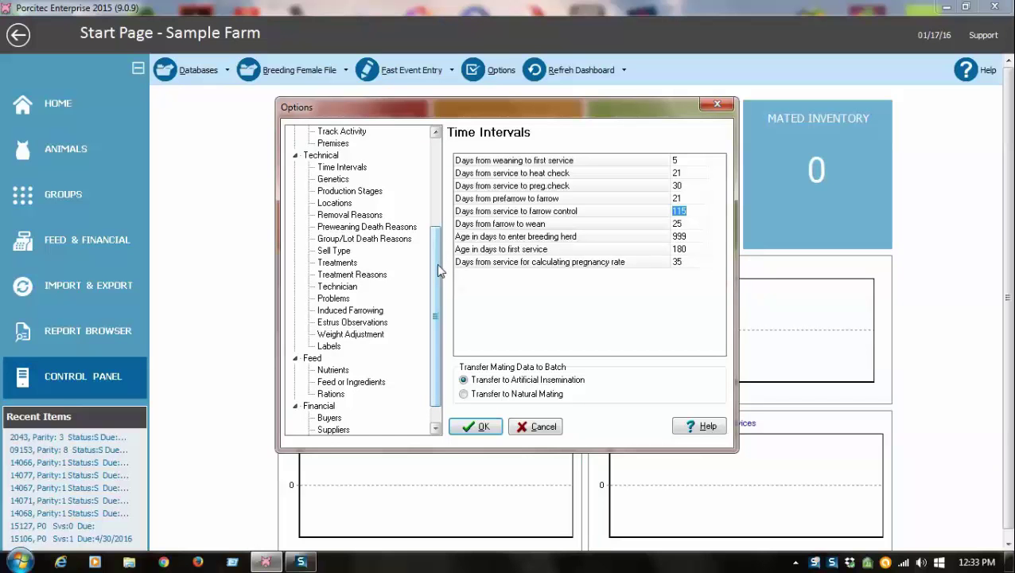
# Step: Show the Genetics codes N through PIC 380, opening and closing an empty new-entry form
pyautogui.click(344, 181)
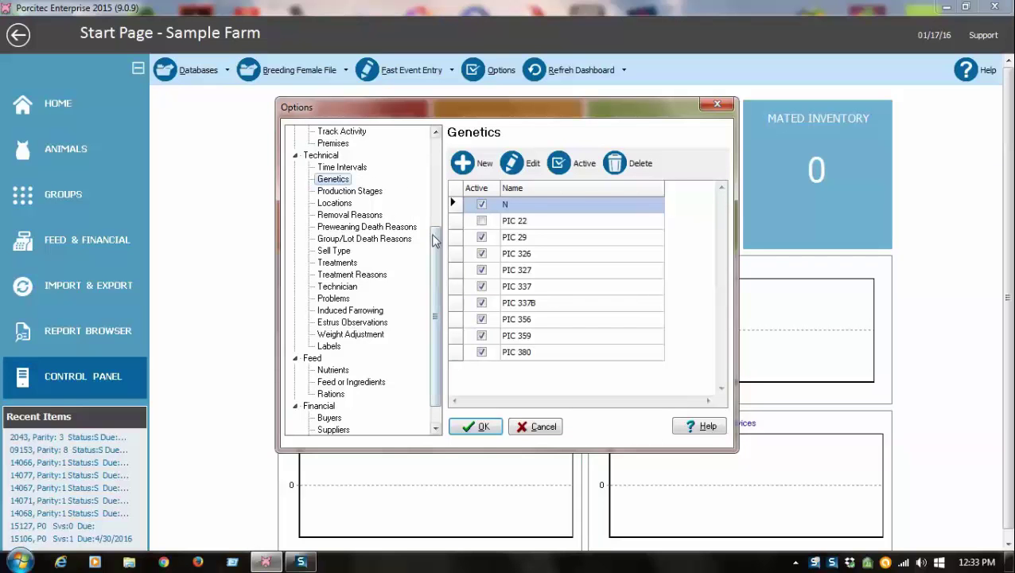
pyautogui.moveTo(435, 247); pyautogui.dragTo(435, 211)
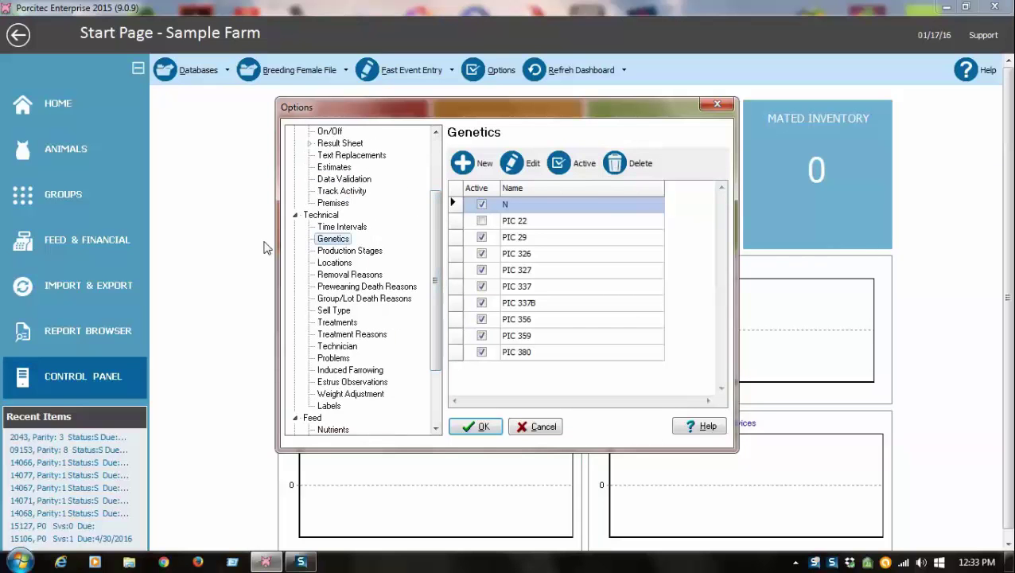
pyautogui.click(462, 164)
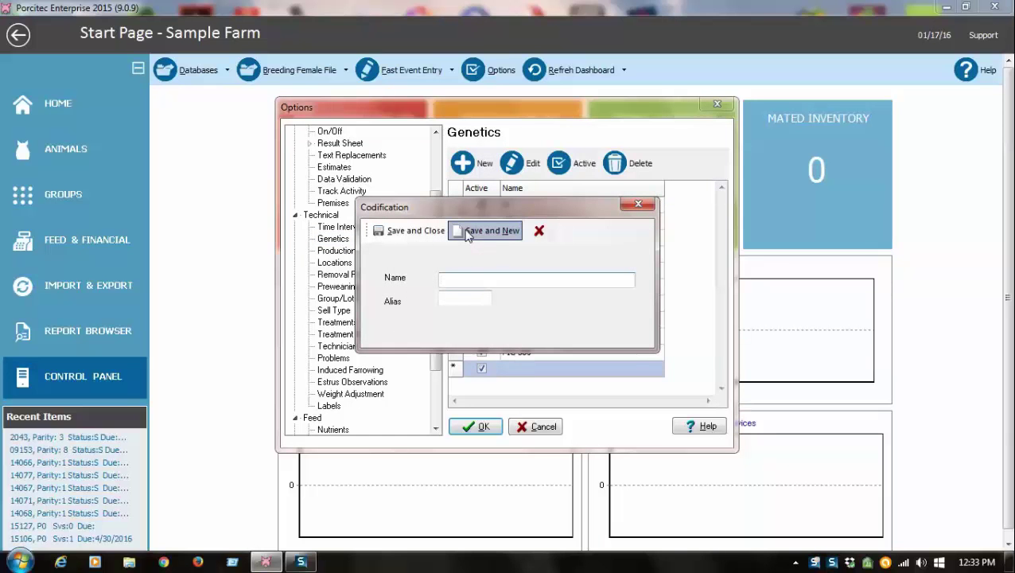
pyautogui.click(421, 230)
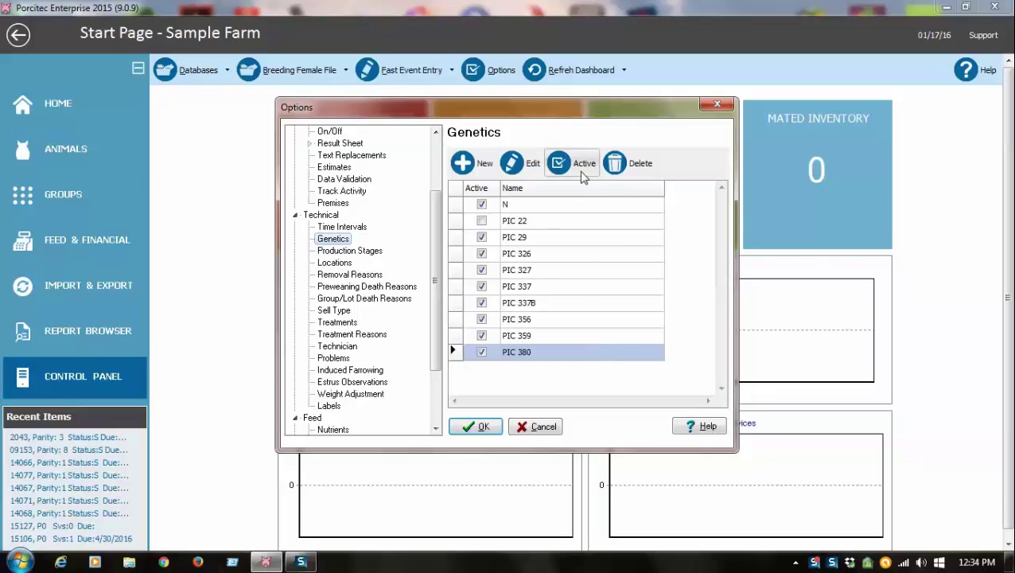
pyautogui.click(514, 235)
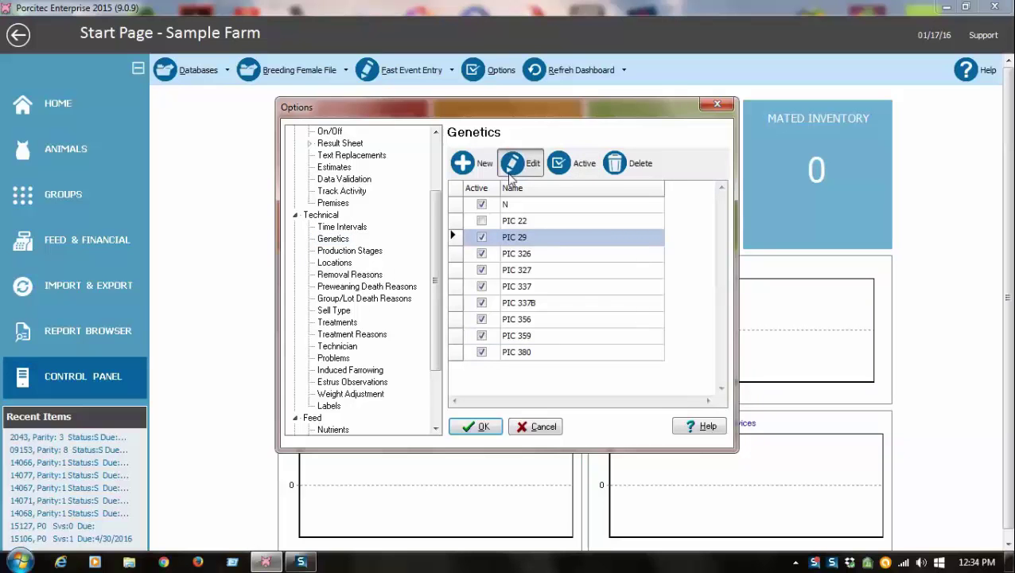
pyautogui.click(515, 163)
pyautogui.click(415, 230)
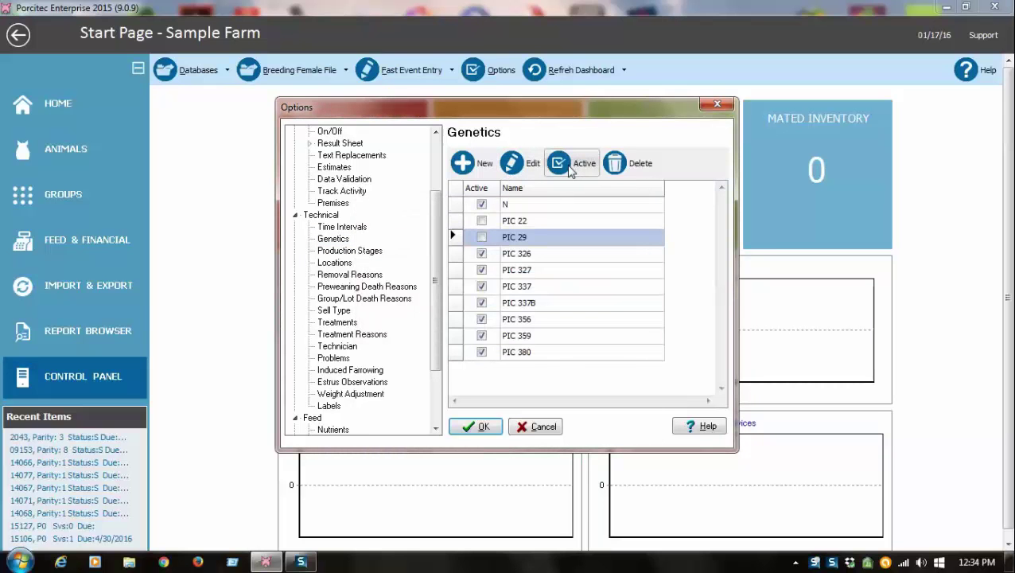
pyautogui.click(569, 168)
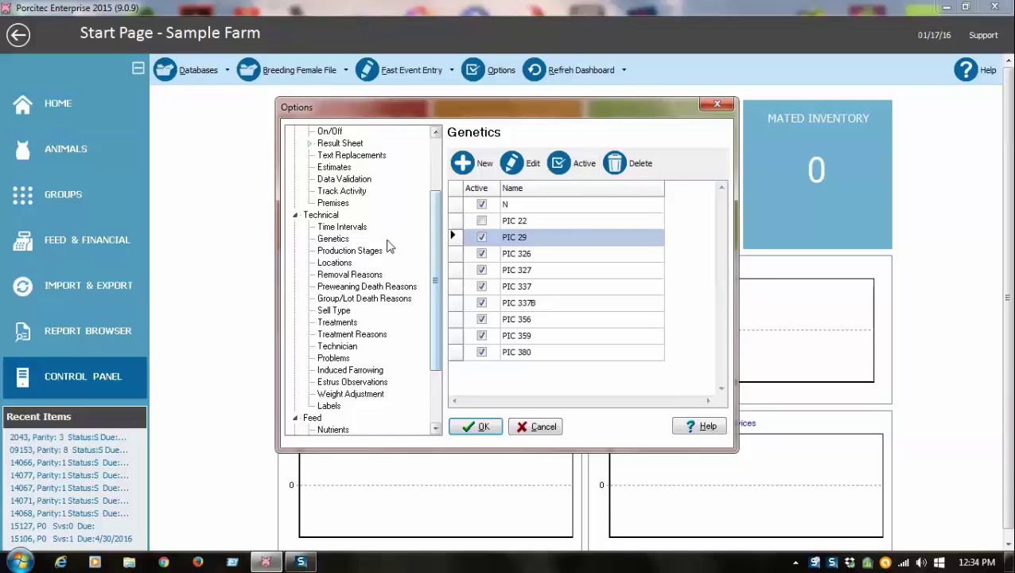
pyautogui.click(340, 242)
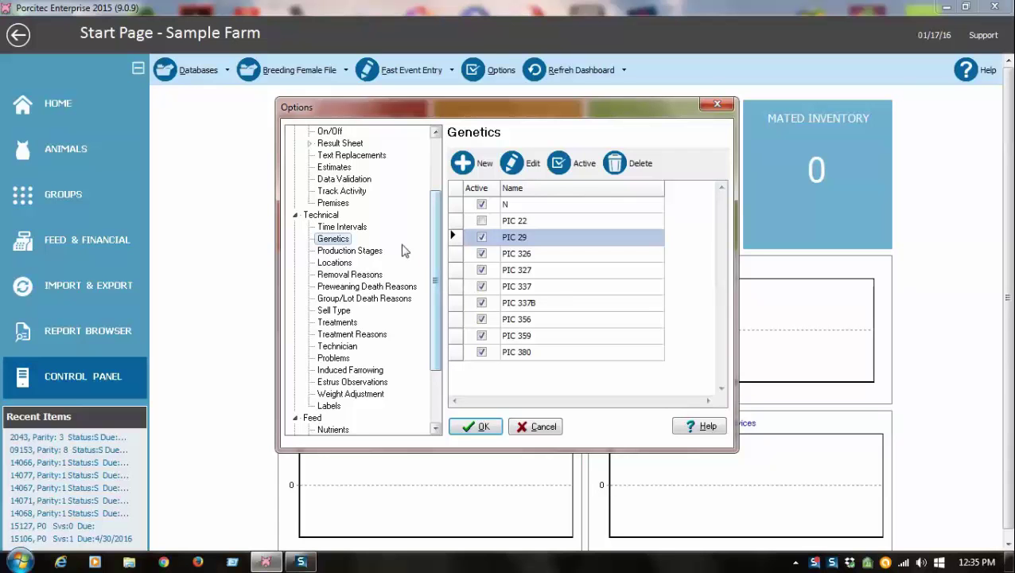
# Step: Browse Removal Reasons from Aborted to 'toxicity, other', discarding an empty new-entry form
pyautogui.click(372, 275)
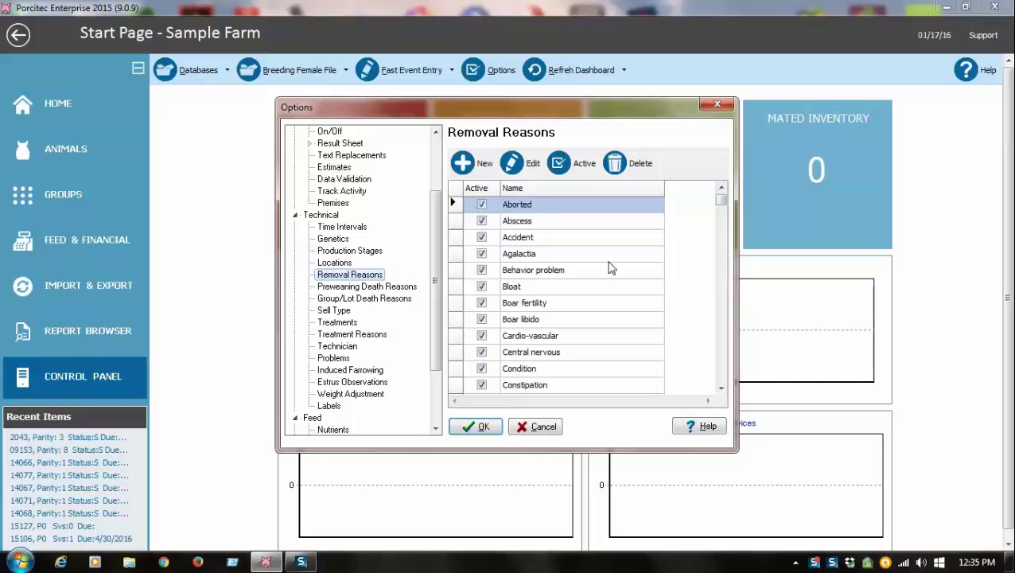
pyautogui.scroll(-1, 641, 297)
pyautogui.scroll(4, 645, 299)
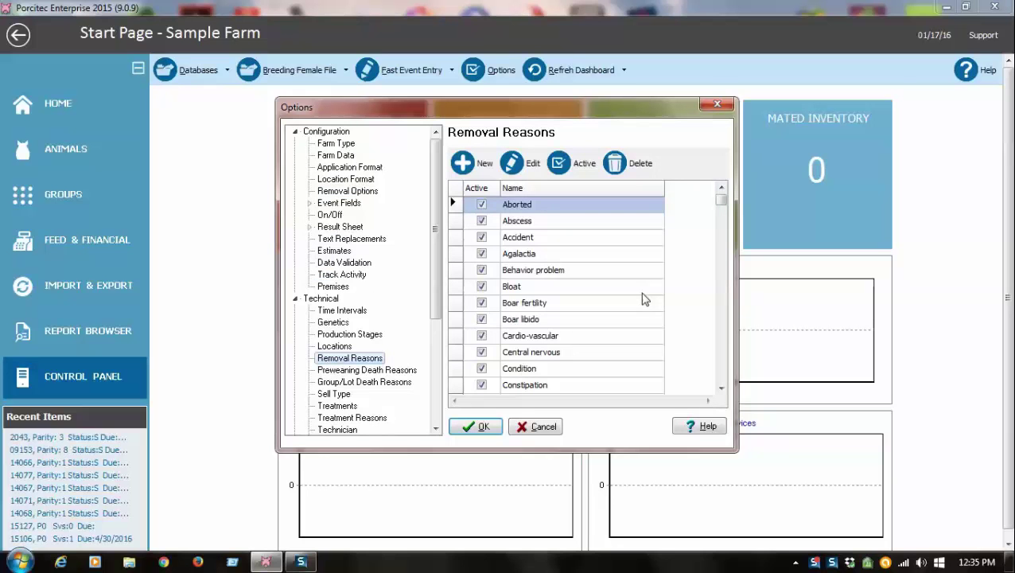
pyautogui.click(480, 166)
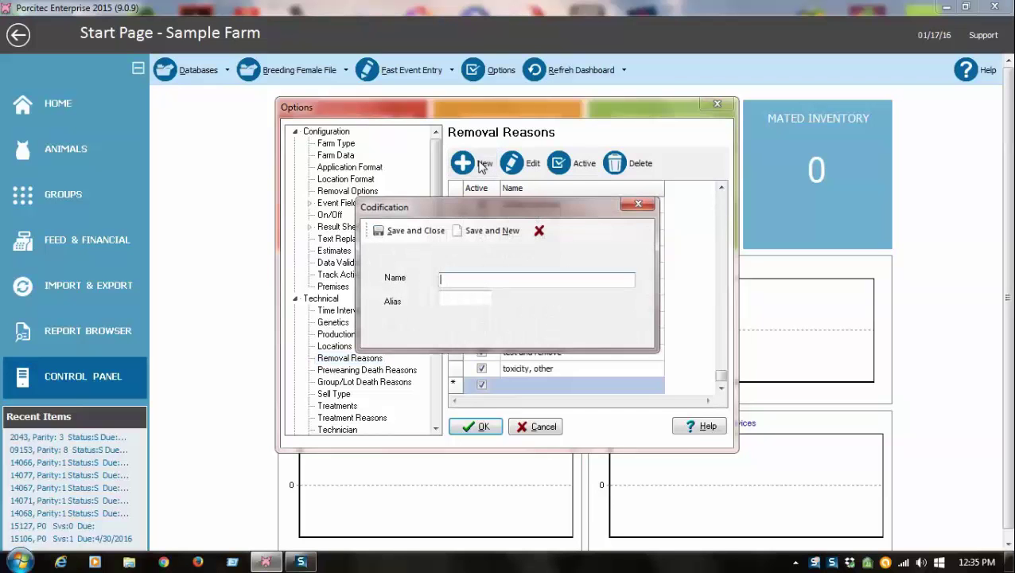
pyautogui.click(638, 205)
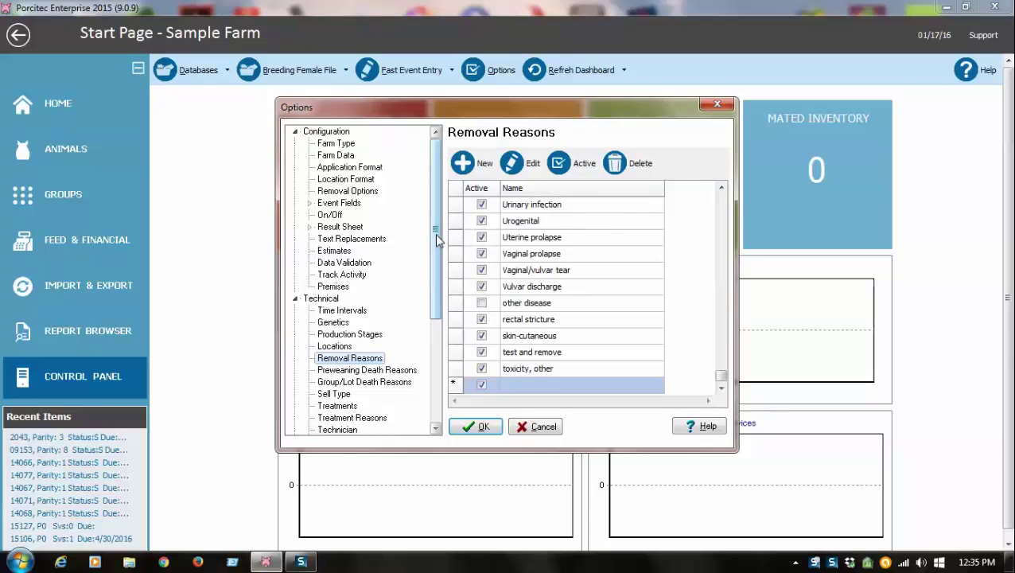
pyautogui.moveTo(434, 233); pyautogui.dragTo(434, 258)
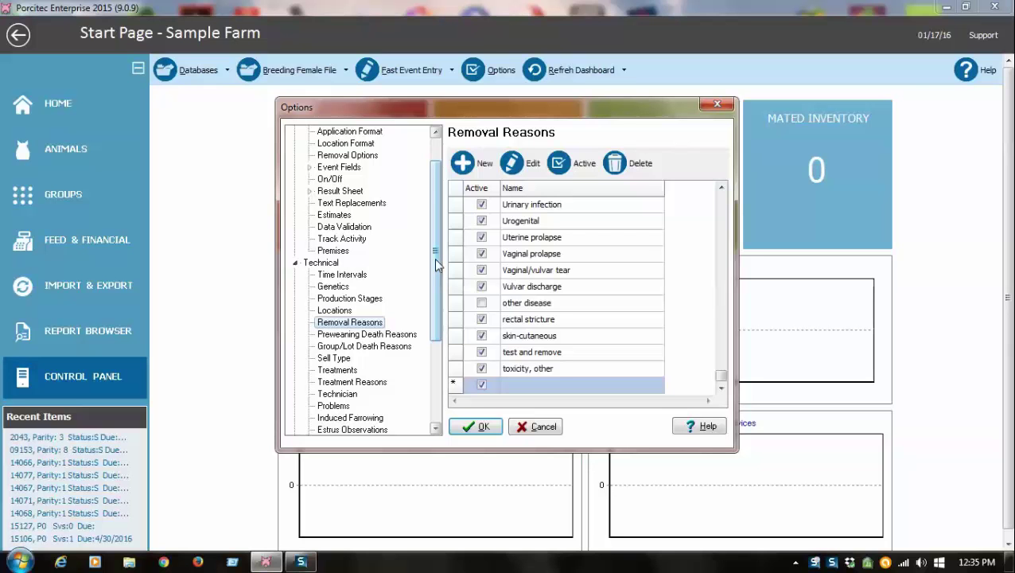
pyautogui.moveTo(436, 263); pyautogui.dragTo(436, 299)
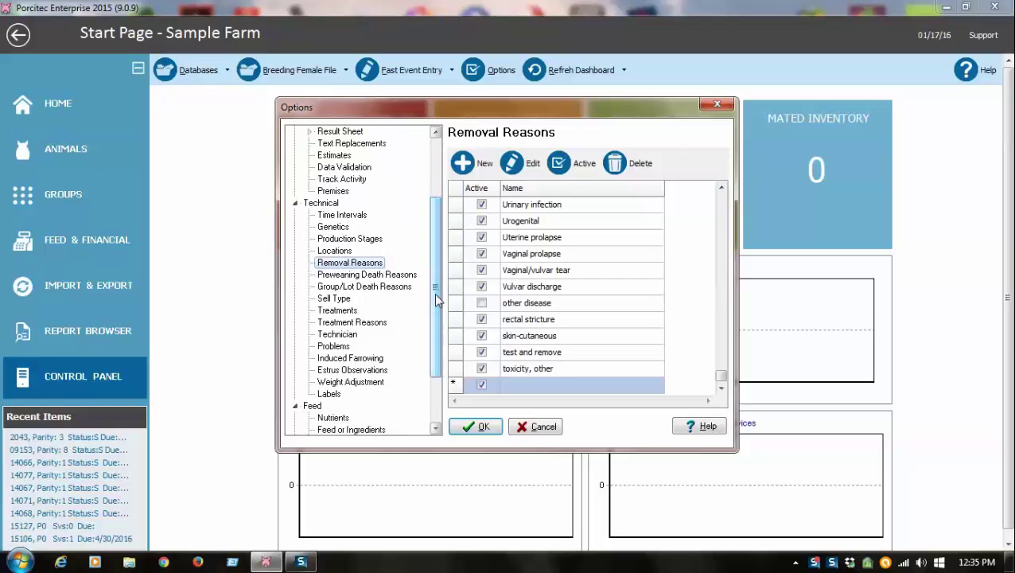
# Step: Scroll through the Preweaning Death Reasons list, then display the Technician codes list
pyautogui.click(328, 275)
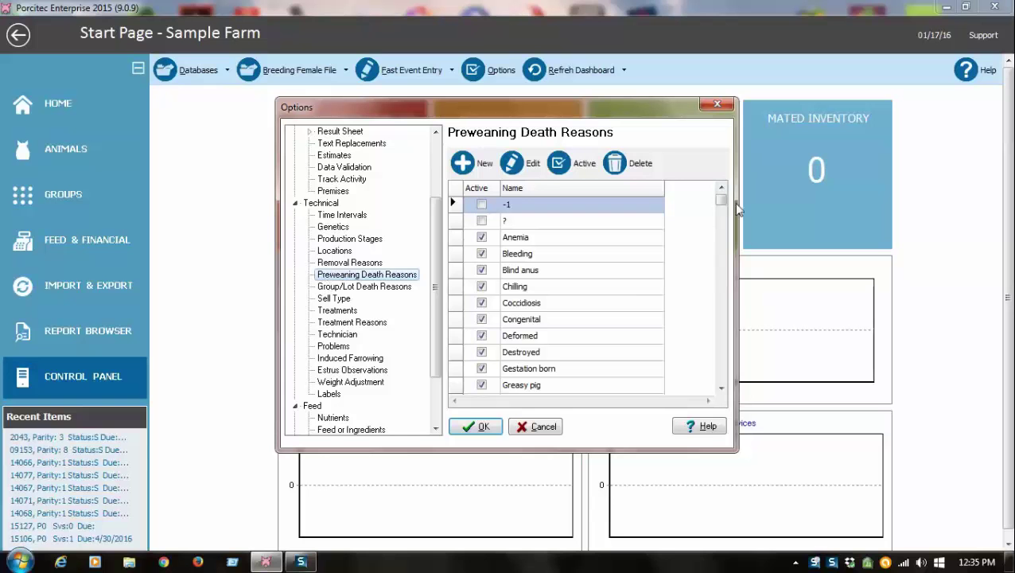
pyautogui.scroll(-2, 646, 291)
pyautogui.scroll(3, 646, 291)
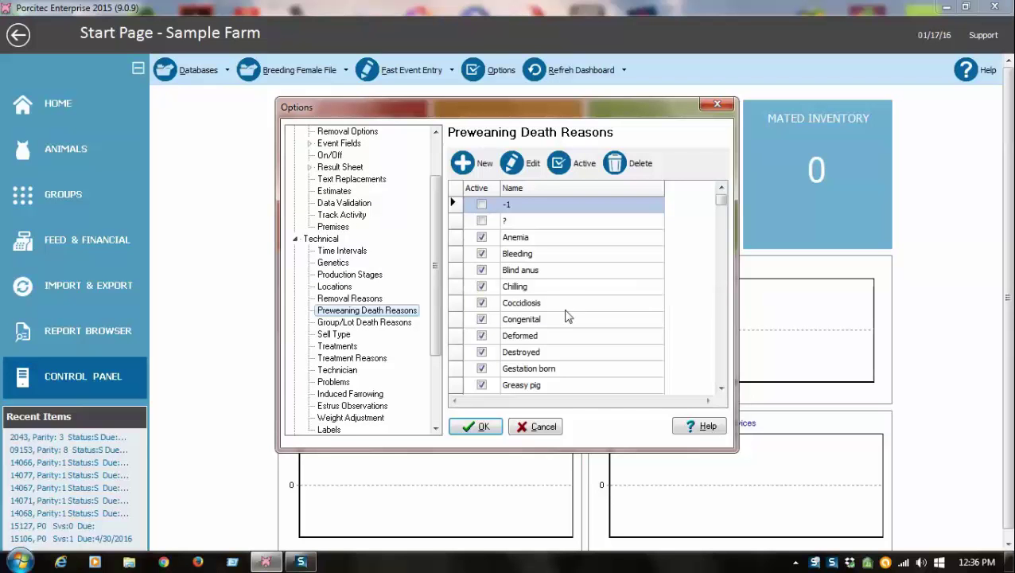
pyautogui.scroll(-1, 437, 268)
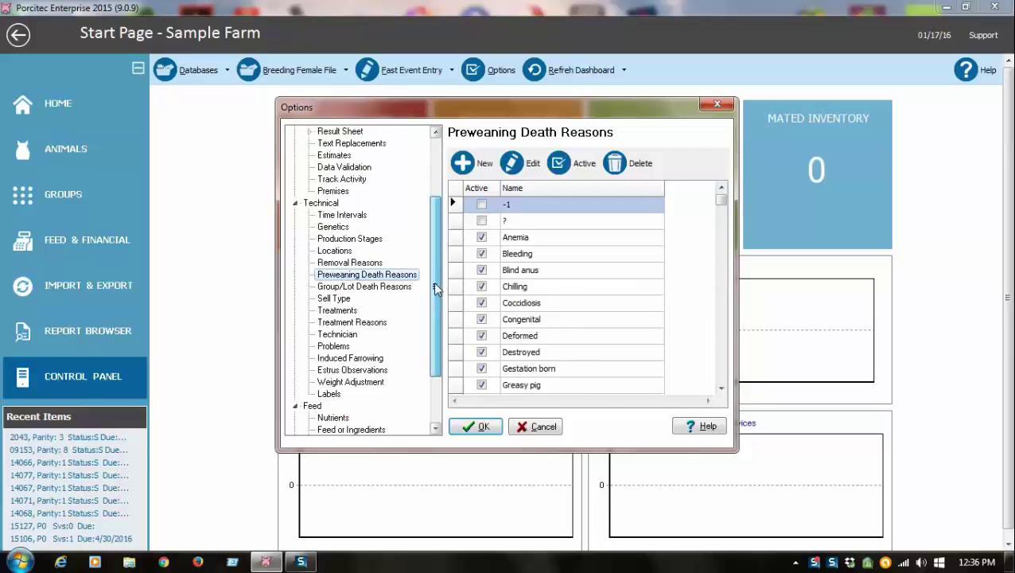
pyautogui.click(337, 335)
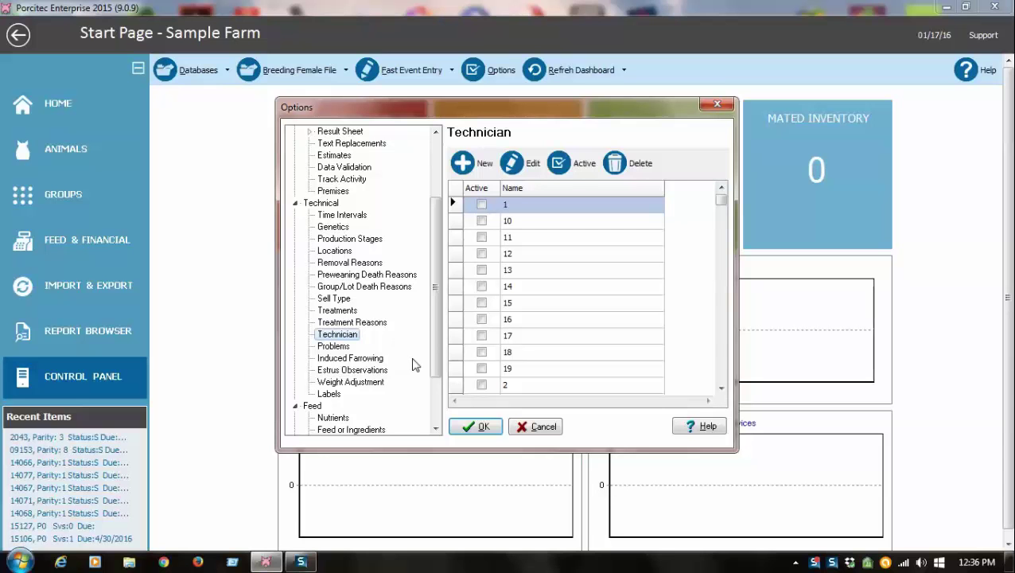
pyautogui.moveTo(436, 265); pyautogui.dragTo(435, 298)
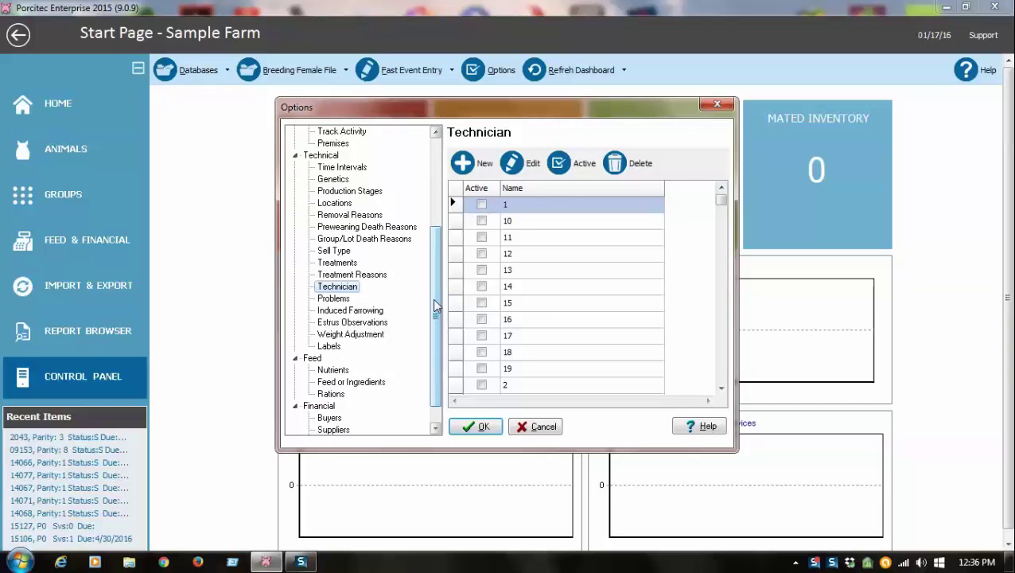
pyautogui.moveTo(434, 305); pyautogui.dragTo(434, 346)
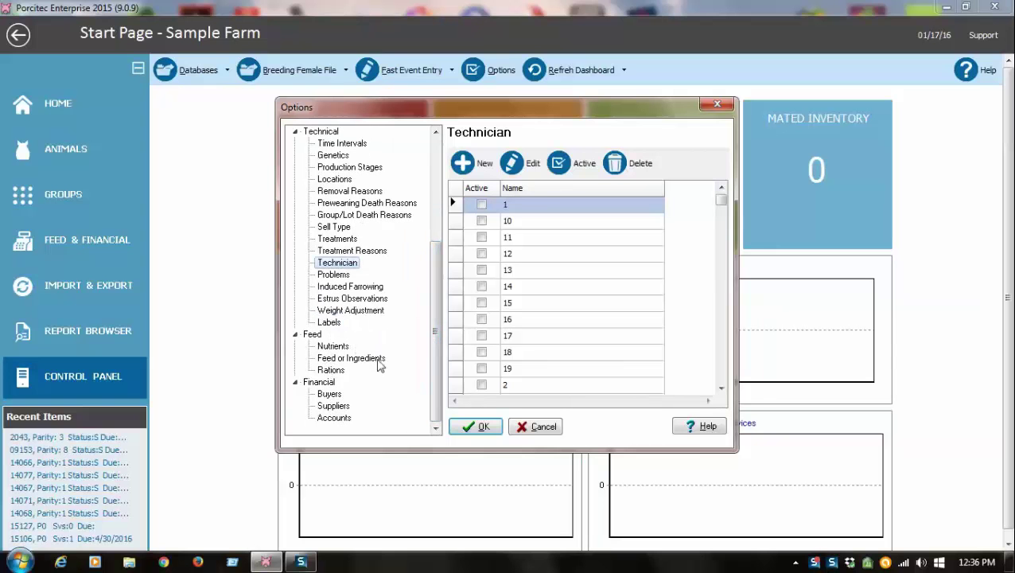
pyautogui.moveTo(435, 307); pyautogui.dragTo(439, 264)
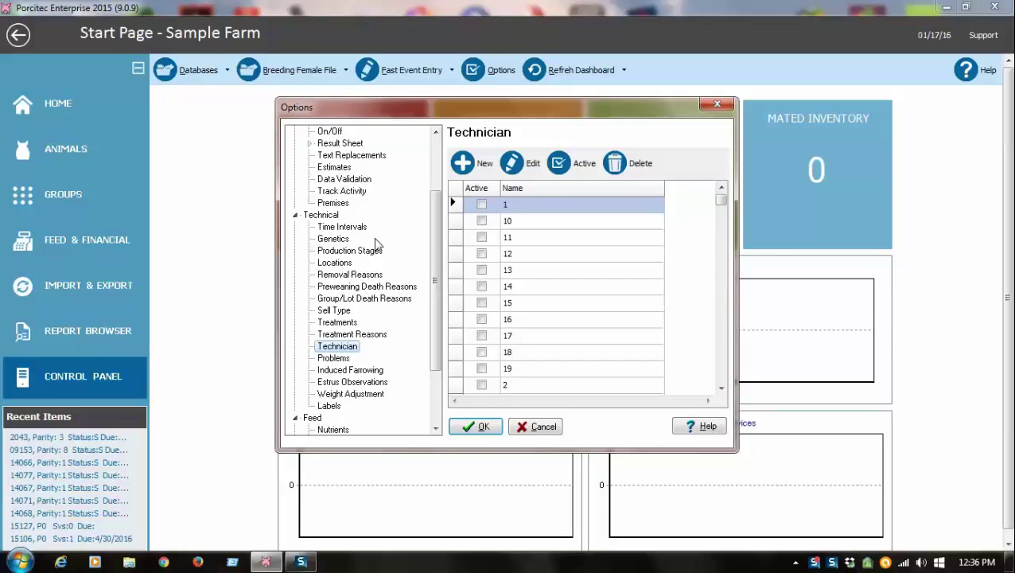
pyautogui.moveTo(440, 232); pyautogui.dragTo(437, 169)
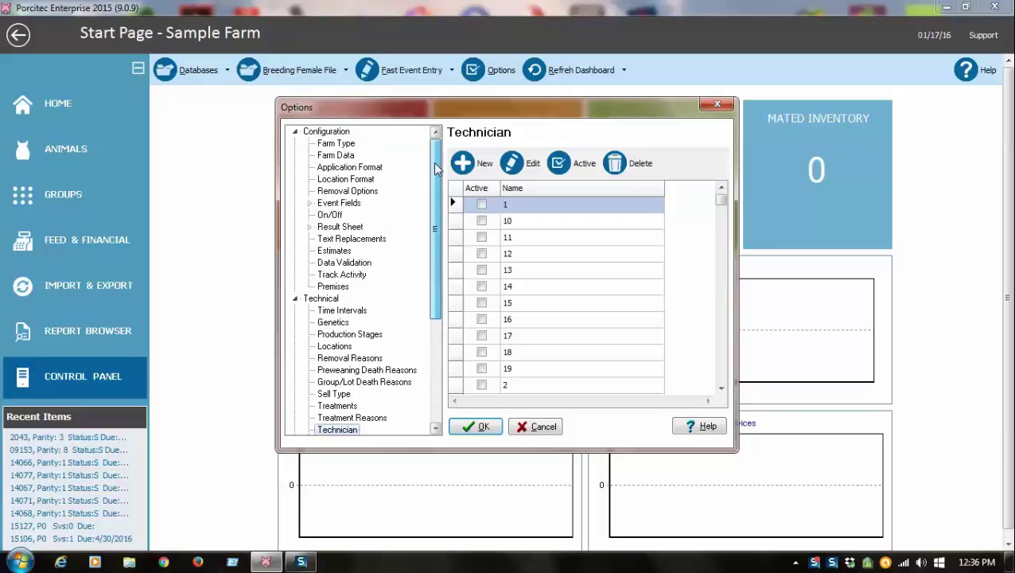